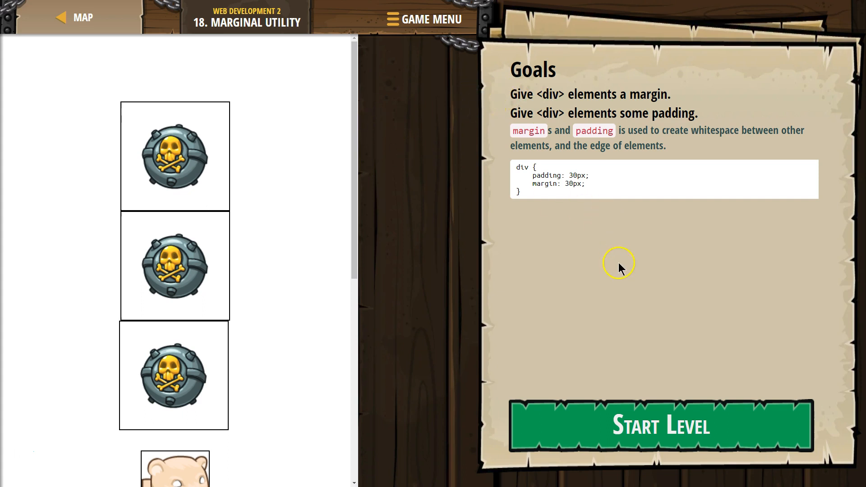
Step: Start the Marginal Utility level to reveal its starter HTML/CSS and goals
click(677, 426)
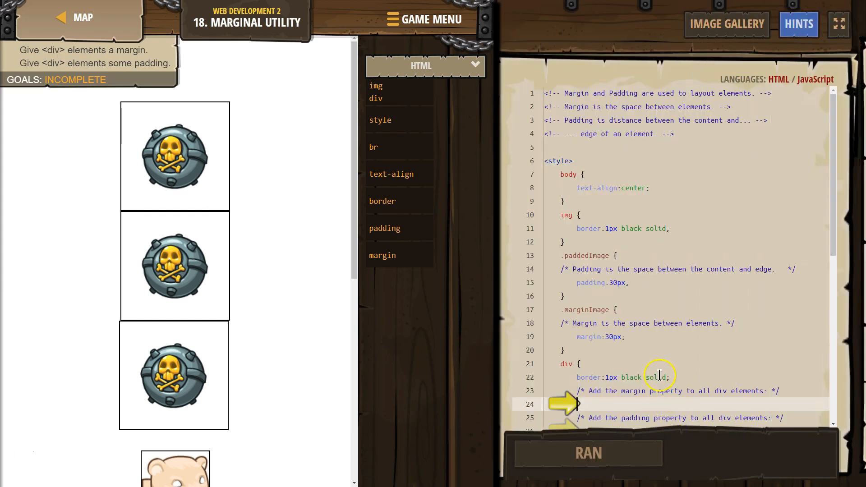
scroll(592, 199, down, 4)
scroll(575, 189, down, 2)
scroll(561, 156, up, 3)
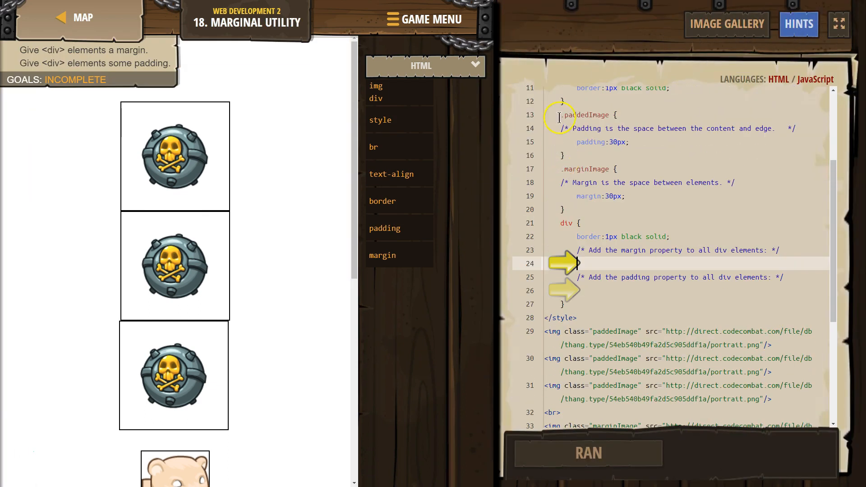
scroll(558, 142, up, 3)
click(559, 142)
scroll(558, 143, down, 4)
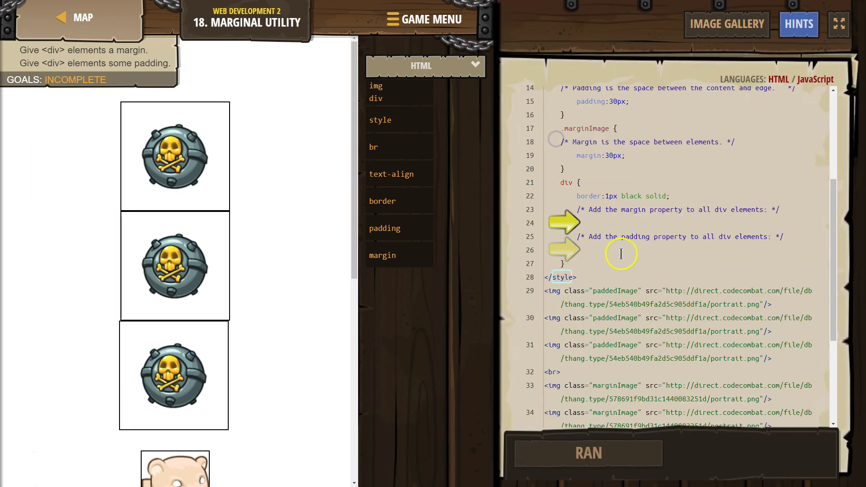
click(556, 277)
scroll(589, 284, down, 3)
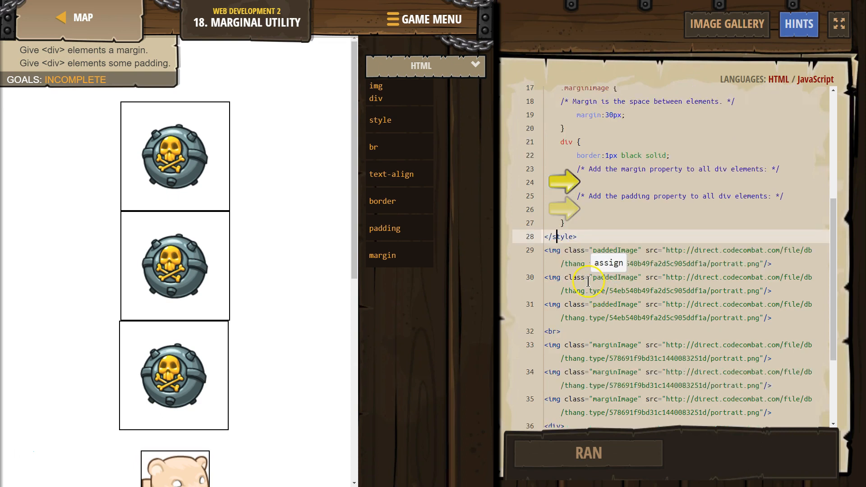
scroll(595, 324, down, 3)
scroll(600, 351, down, 3)
scroll(599, 357, up, 3)
scroll(596, 338, up, 2)
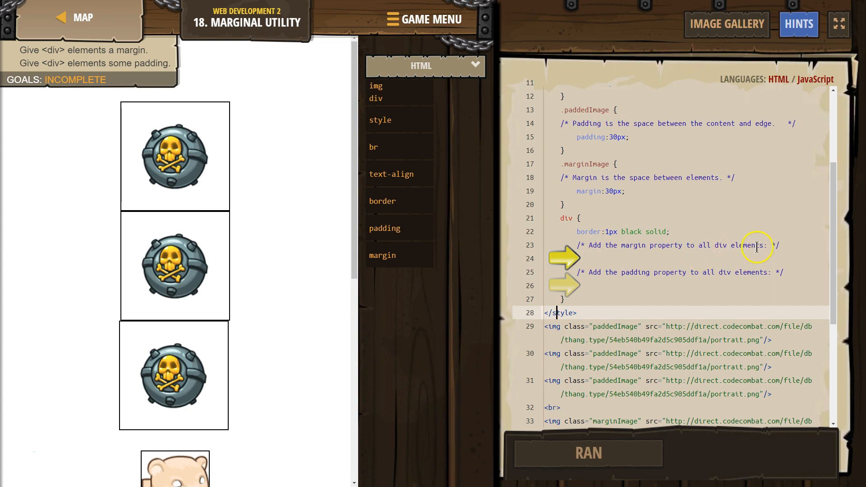
click(382, 255)
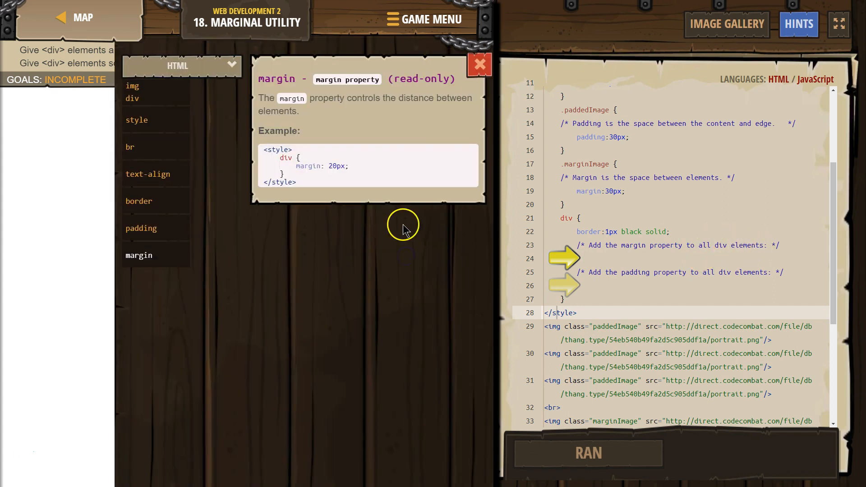
drag(288, 168, 356, 167)
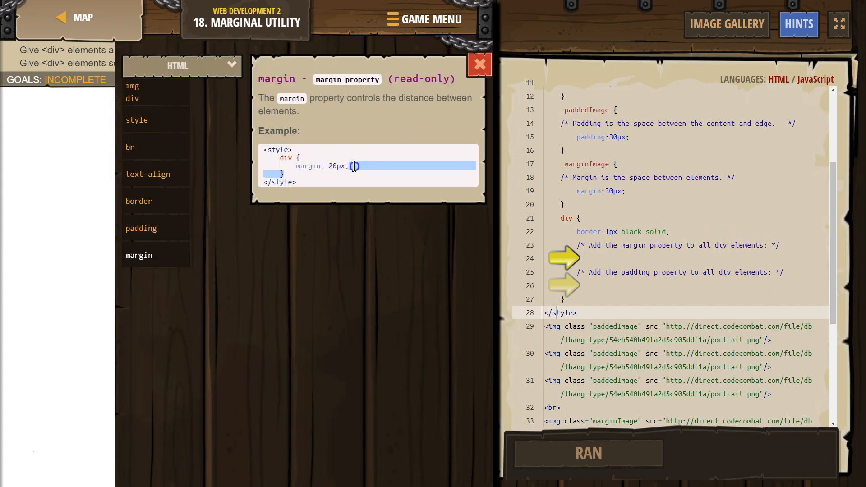
click(479, 65)
scroll(595, 270, down, 3)
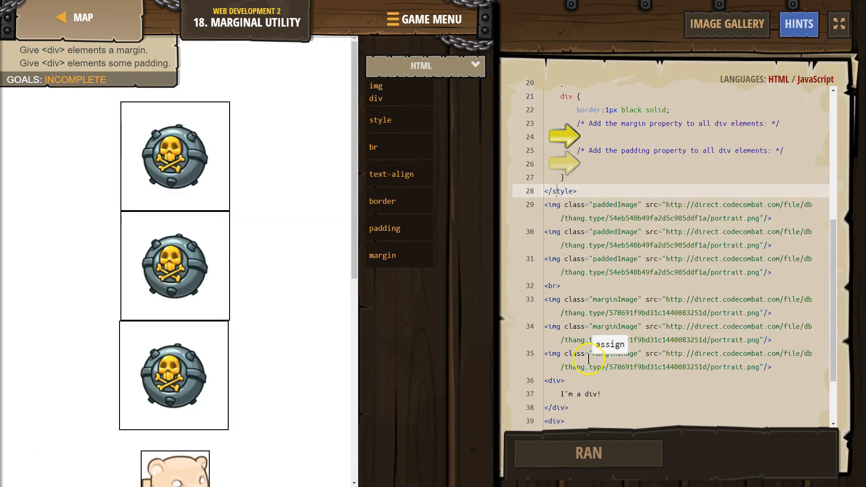
click(545, 381)
click(545, 406)
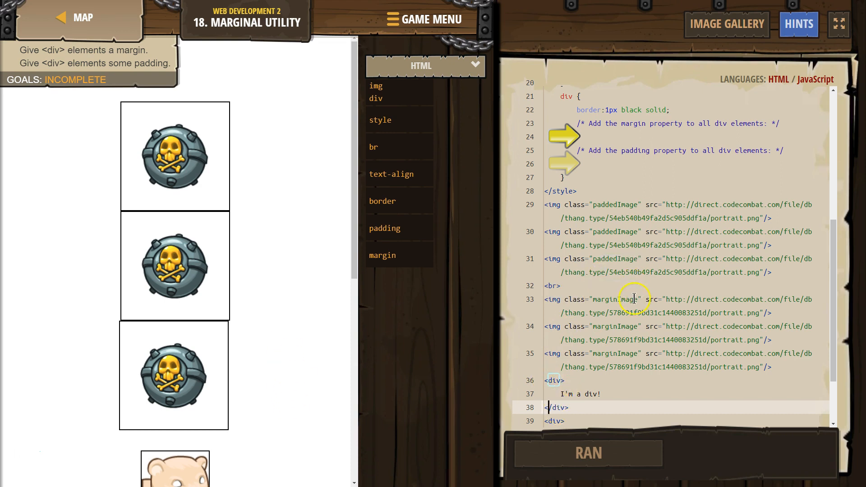
scroll(609, 301, up, 1)
scroll(611, 299, down, 1)
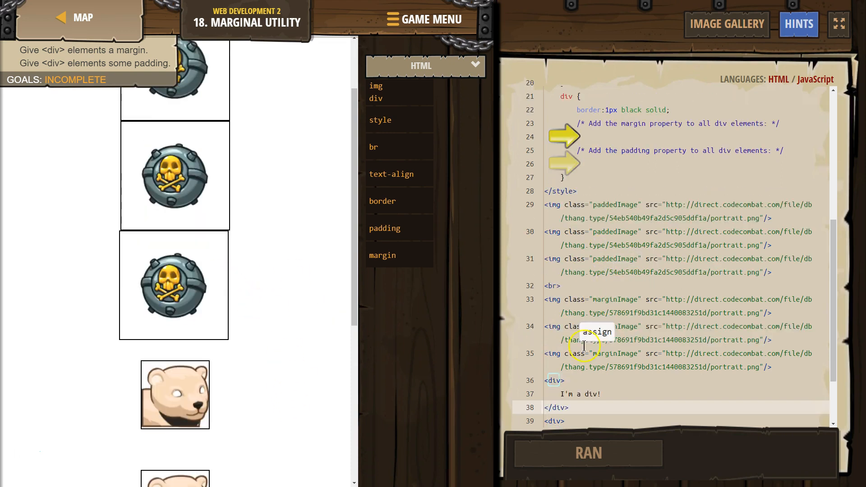
scroll(612, 332, up, 2)
scroll(615, 344, down, 4)
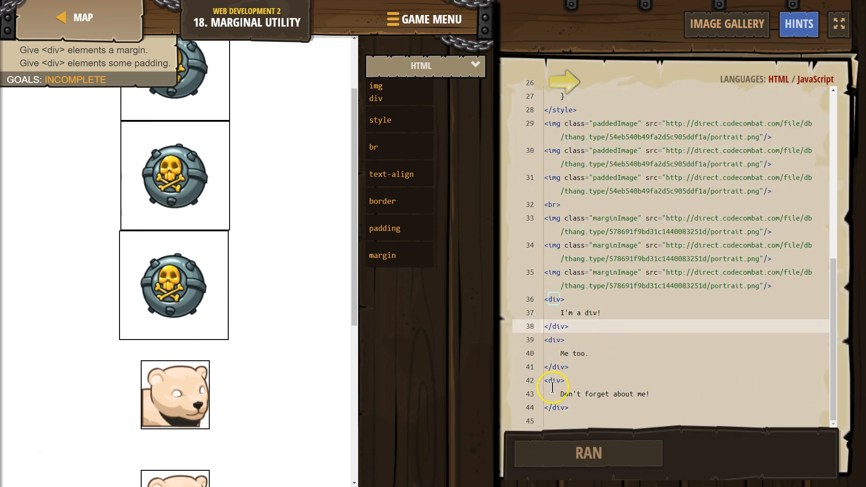
scroll(250, 392, down, 3)
scroll(264, 385, down, 3)
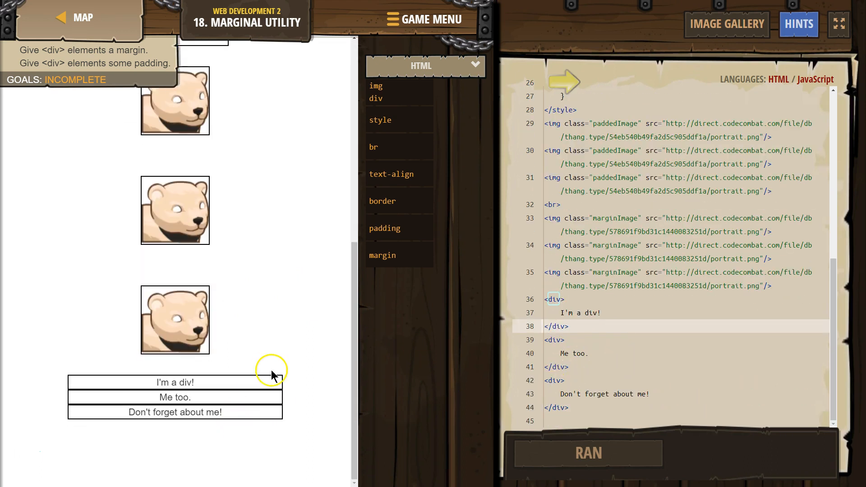
scroll(609, 325, up, 4)
click(600, 218)
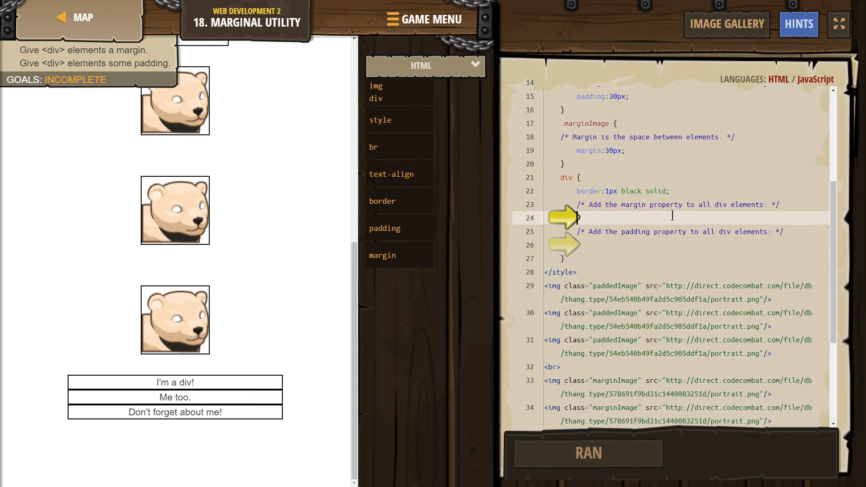
text(margin)
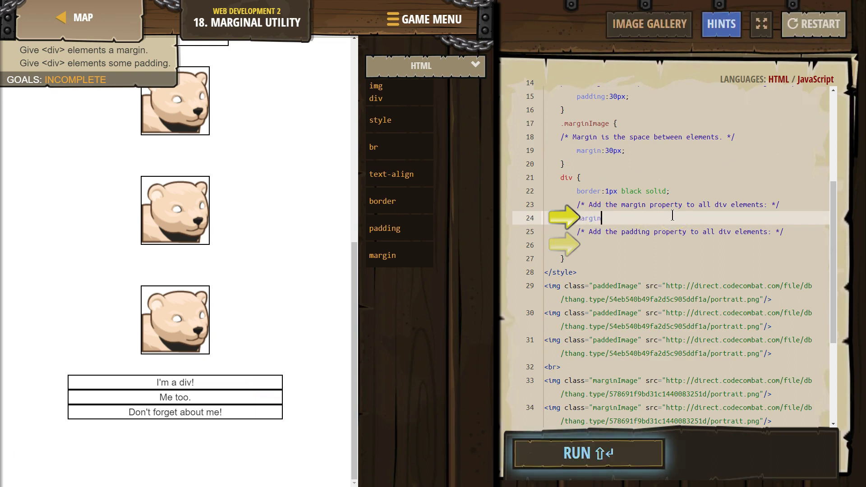
text(: )
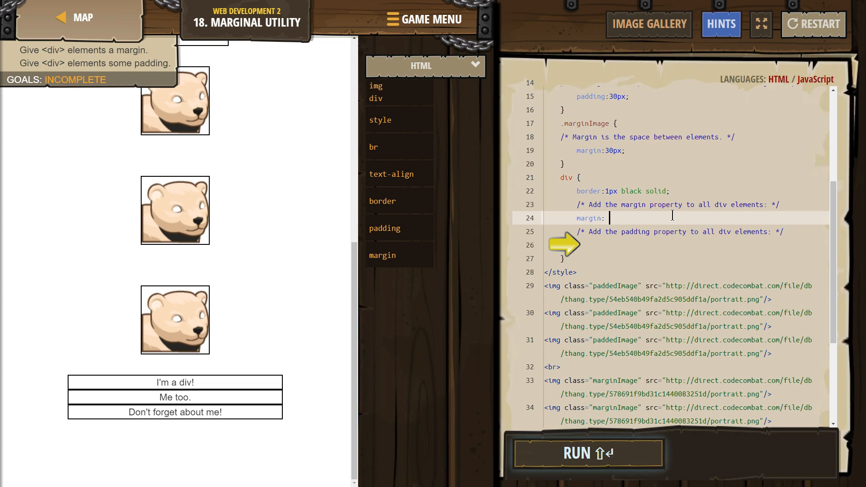
text(15px;)
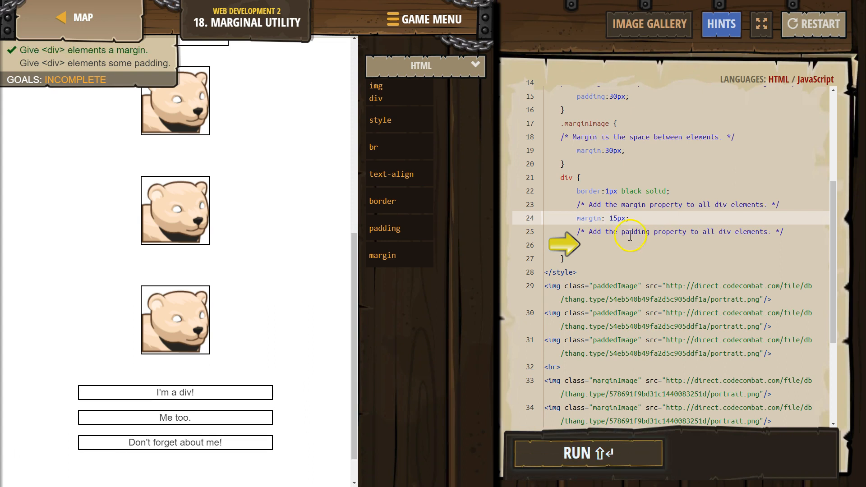
Step: Place the caret on the empty line in the div rule where padding goes
click(634, 245)
text(padin)
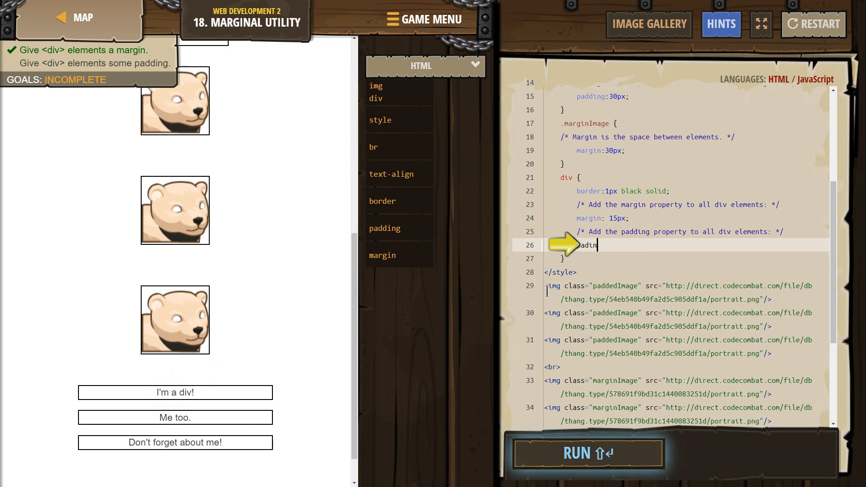
text(ging)
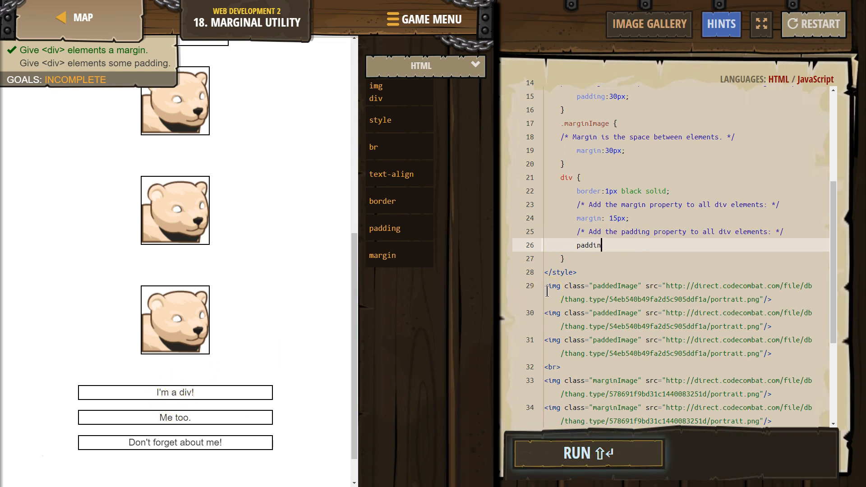
text(2)
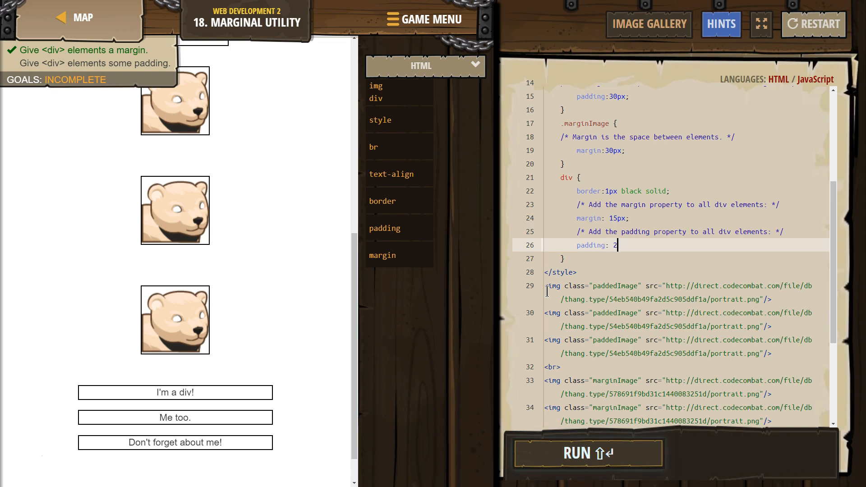
text(5px;)
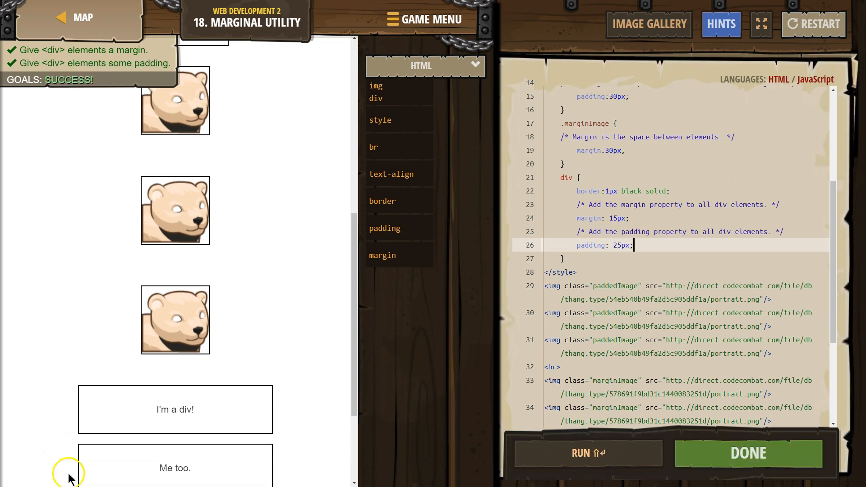
scroll(313, 356, down, 5)
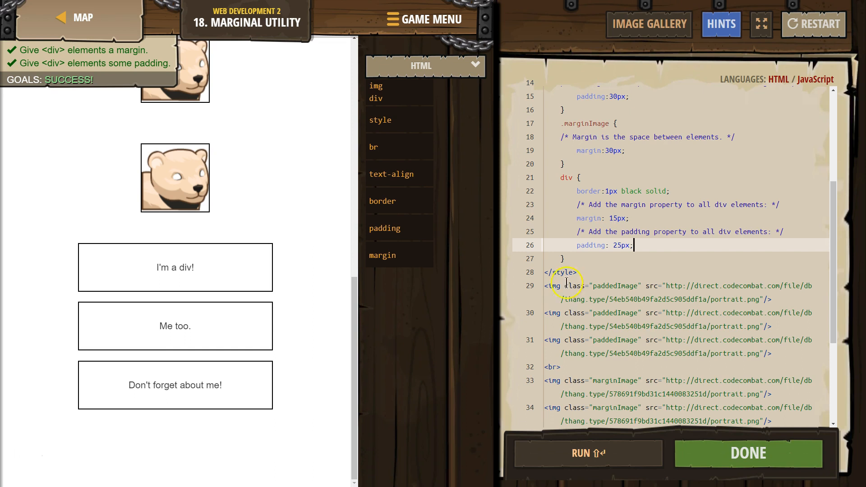
Step: Review the div rule and markup, then submit with DONE to complete the level
drag(573, 178, 561, 178)
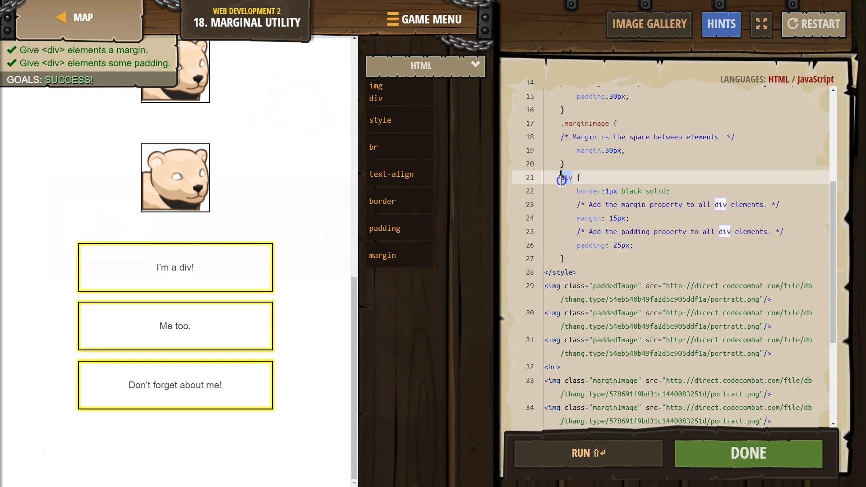
scroll(560, 179, down, 5)
click(561, 328)
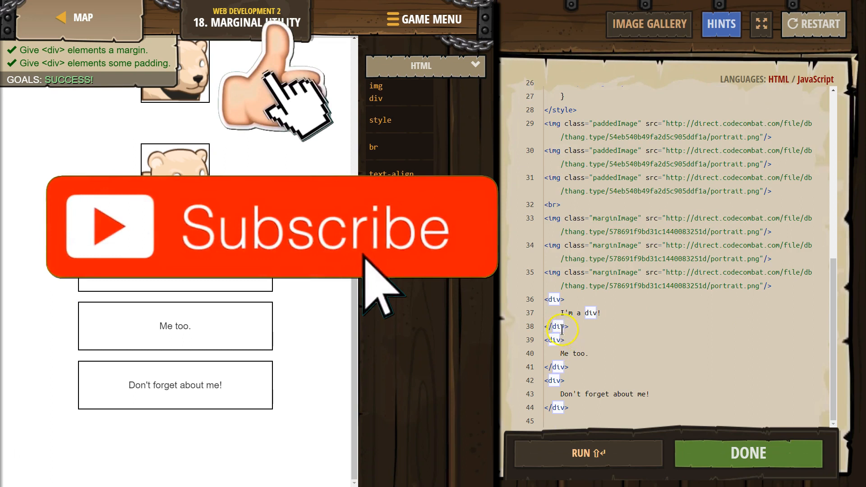
scroll(561, 328, up, 5)
click(638, 310)
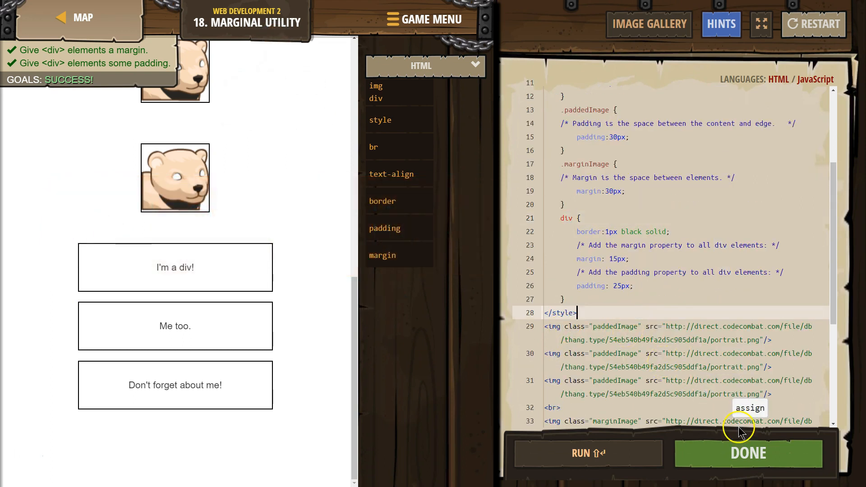
click(773, 453)
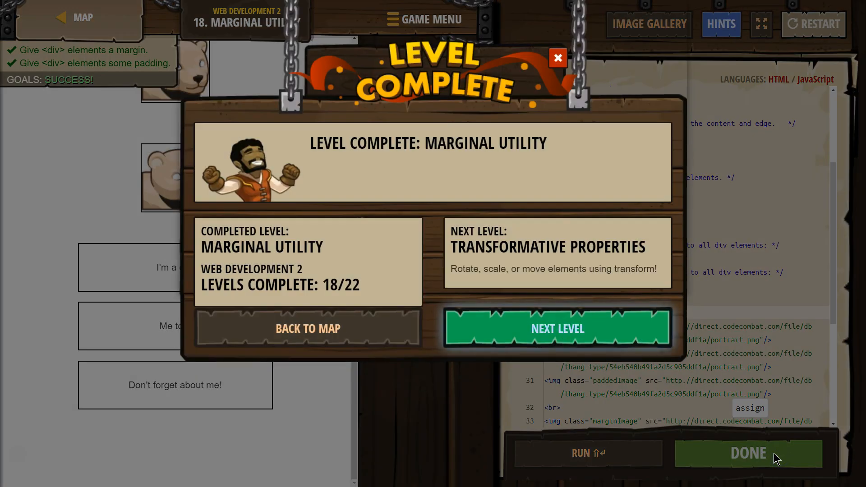